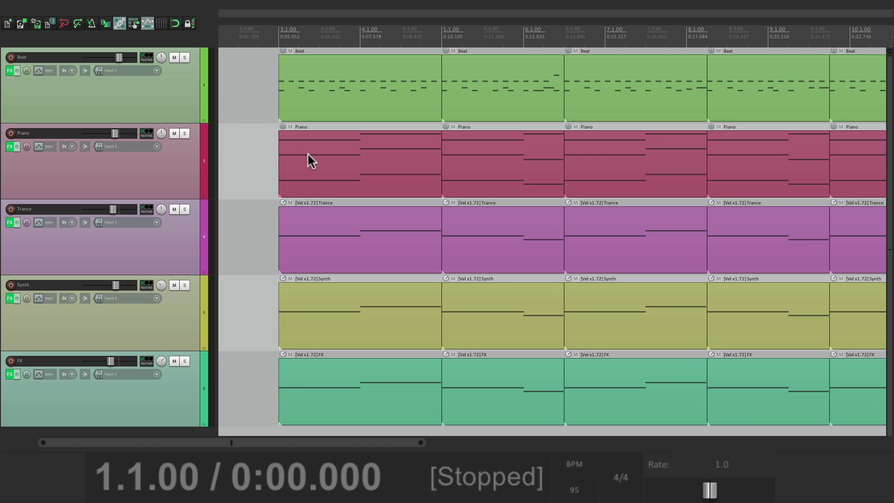
Try the project time signature at 3/4, 2/4 and 6/8, then set it back to 4/4.
double_click(629, 489)
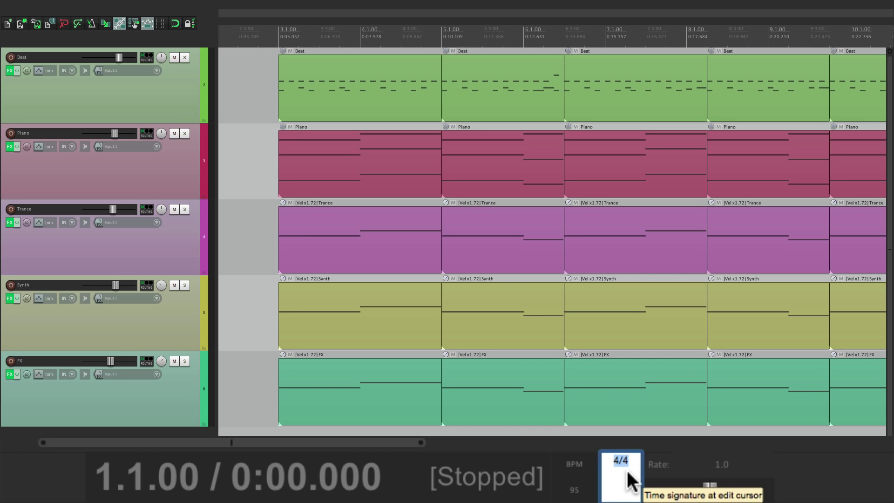
text(3/4)
key(Return)
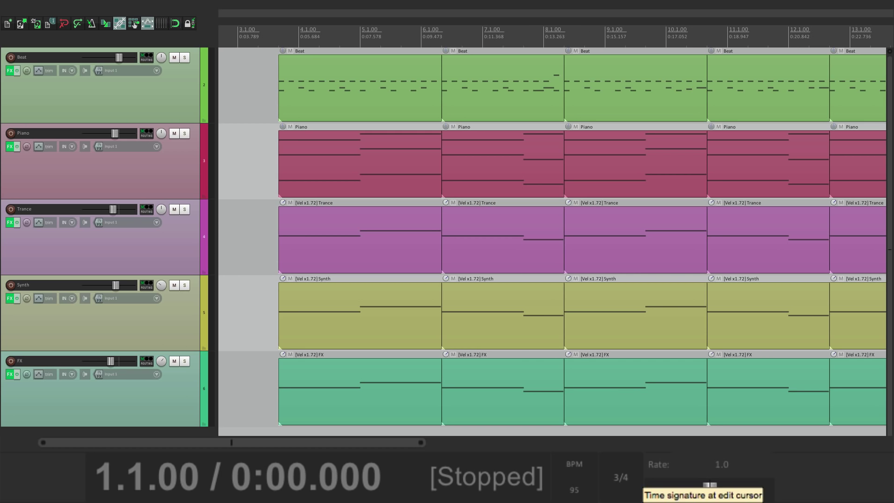
double_click(623, 487)
text(2)
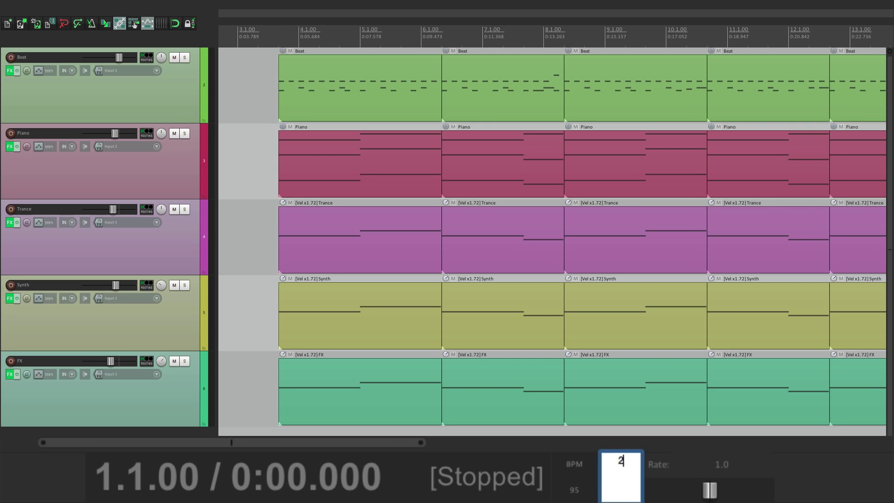
text(/4)
key(Return)
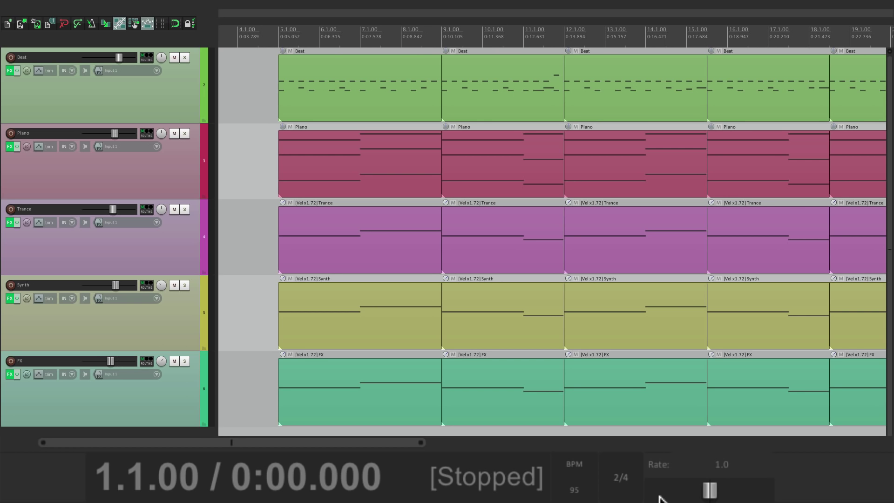
double_click(625, 484)
text(6/8)
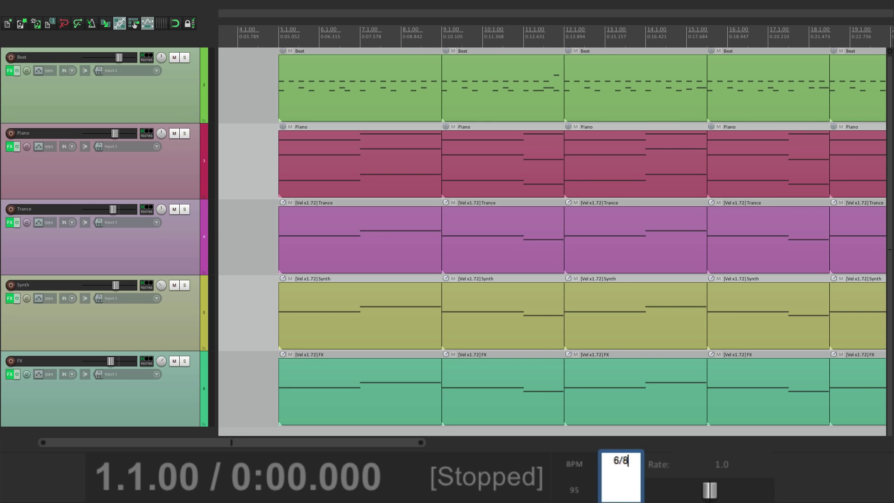
key(Return)
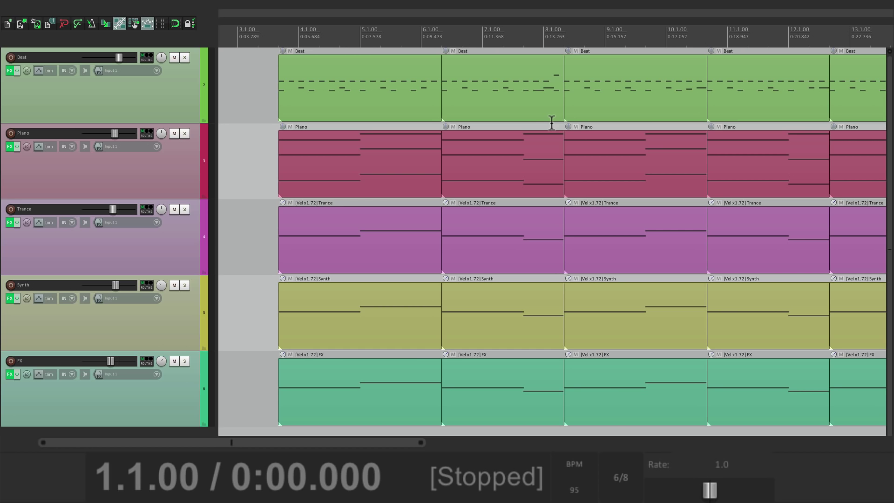
click(625, 481)
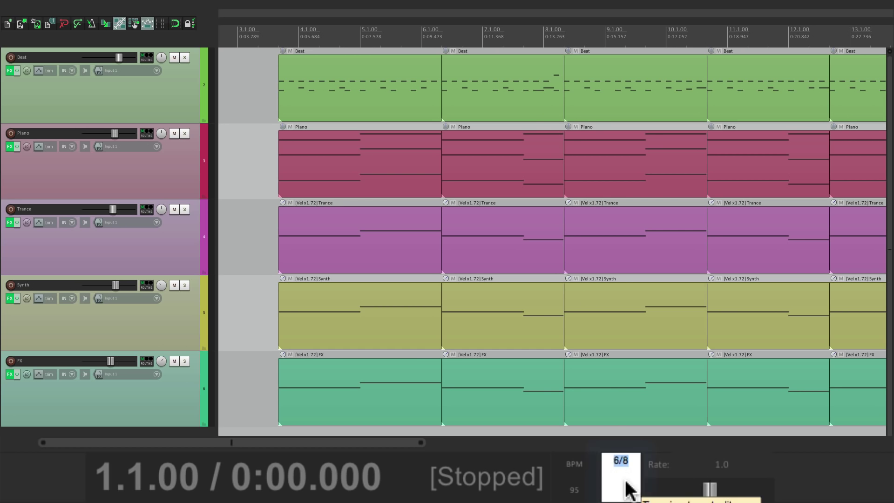
text(4/4)
key(Return)
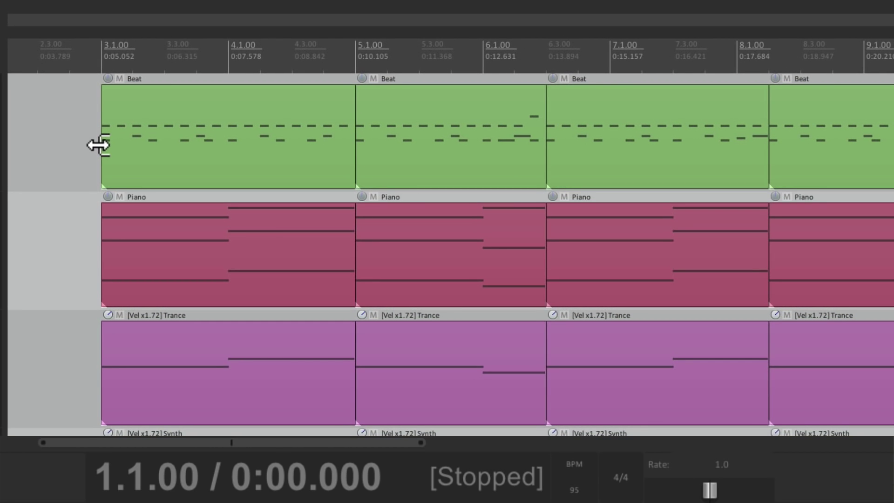
Listen back from just before bar 3 and again from bar 5 to check the measures.
click(266, 76)
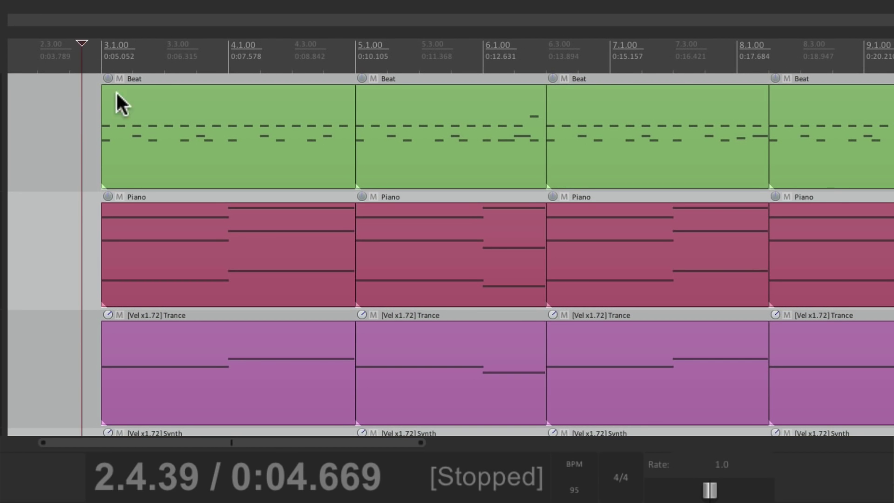
key(space)
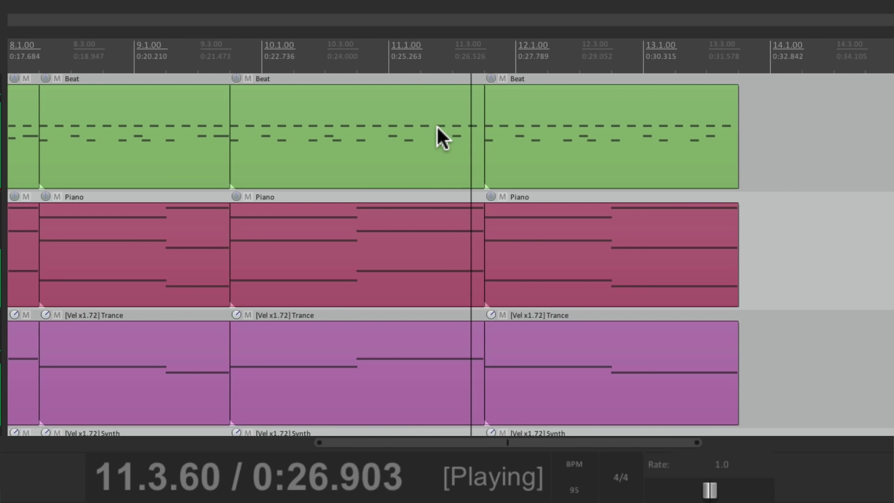
key(space)
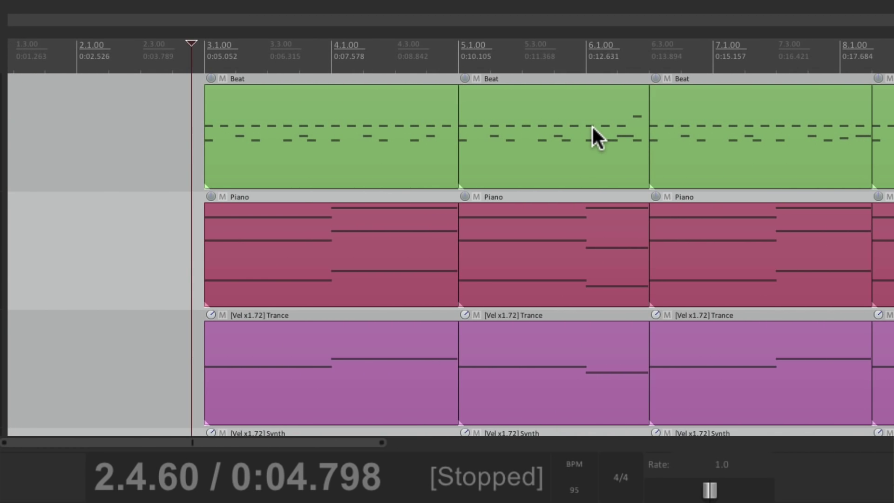
scroll(592, 111, right, 5)
scroll(494, 124, up, 3)
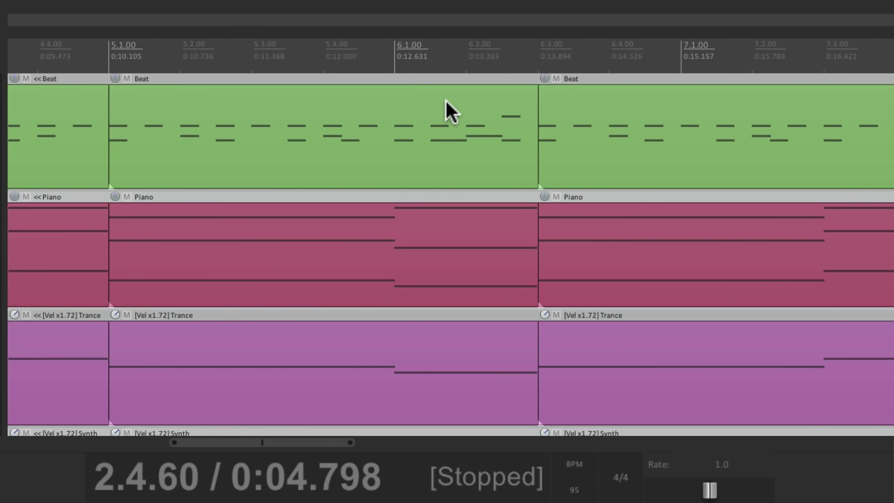
click(343, 175)
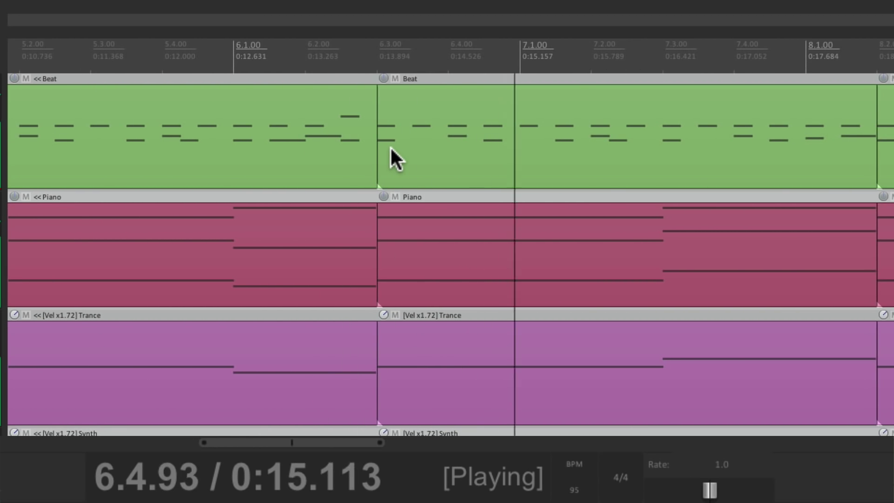
key(space)
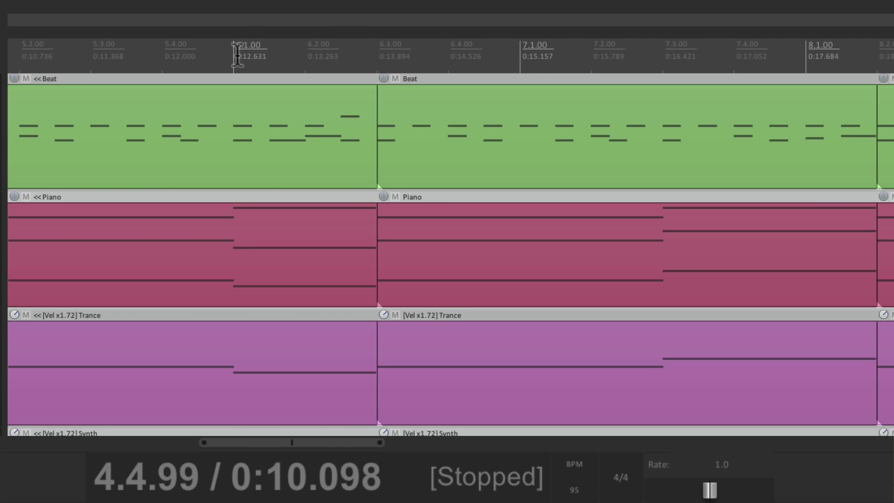
Insert a tempo/time signature marker at 6.1.00 that starts a new measure with 2 beats.
click(232, 61)
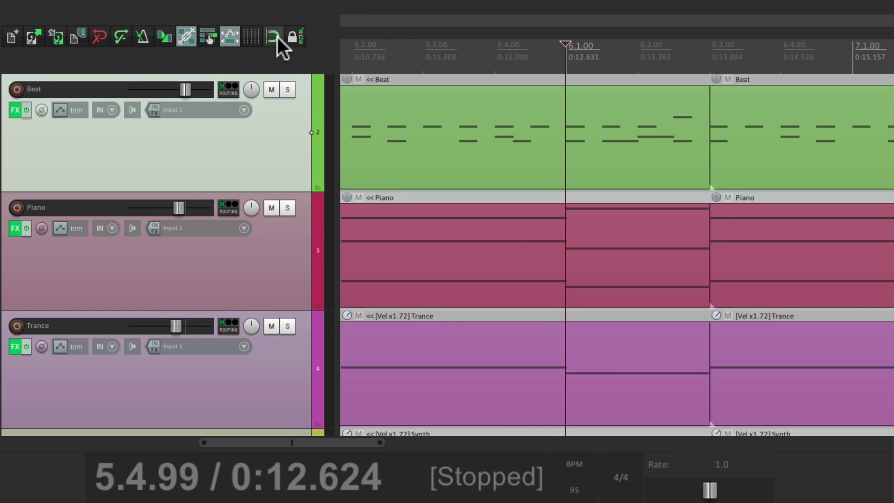
click(209, 63)
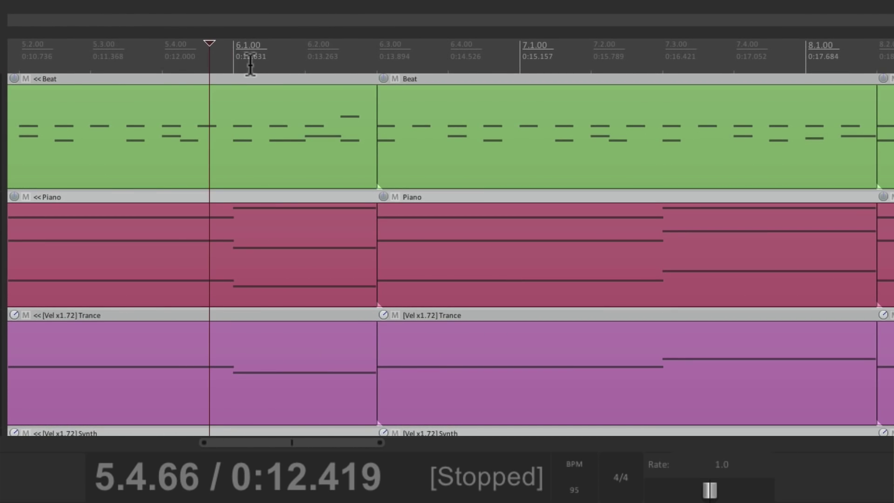
click(229, 68)
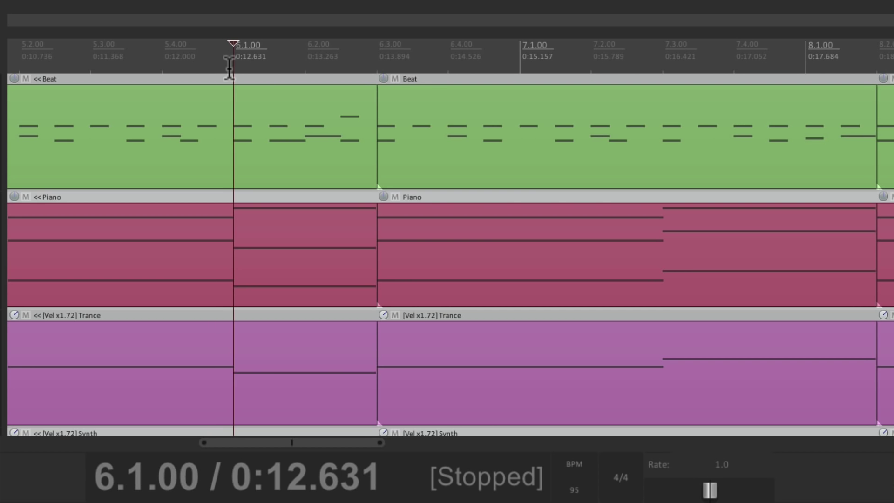
right_click(230, 61)
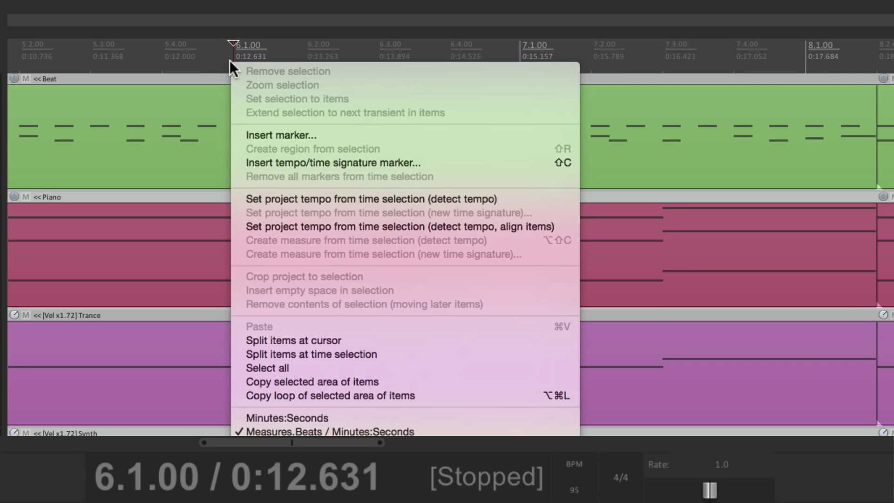
click(239, 164)
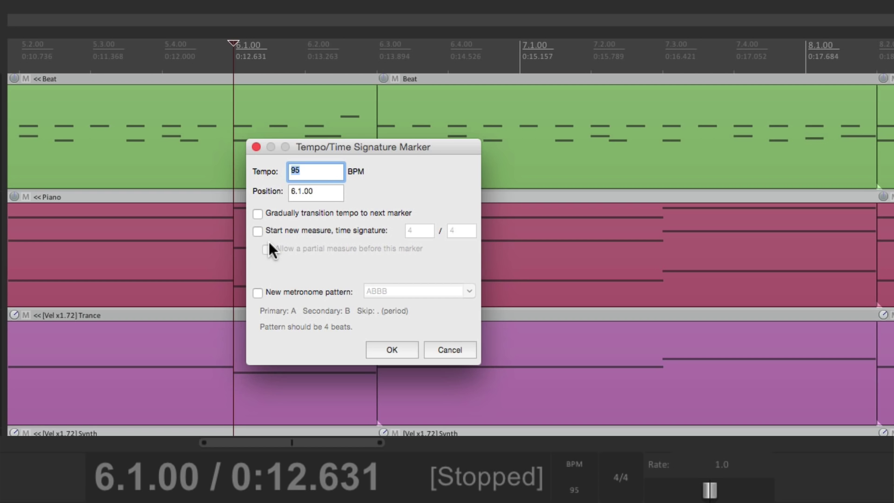
click(258, 231)
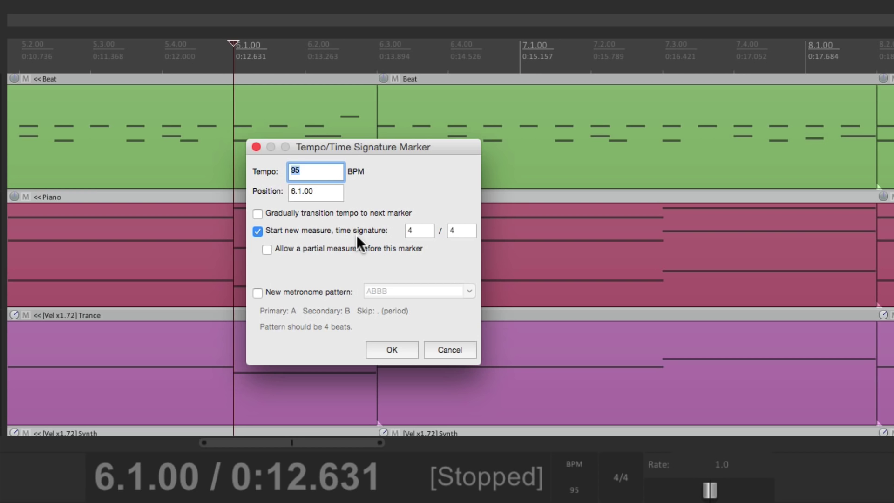
double_click(425, 231)
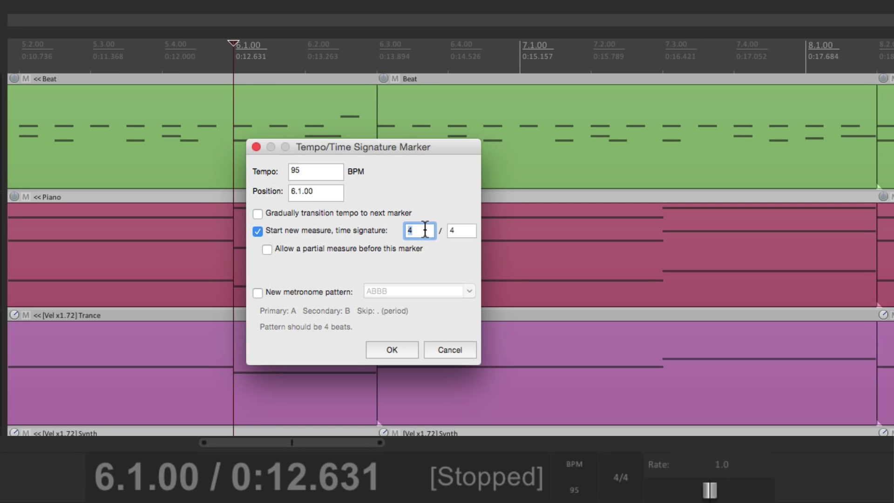
text(2)
click(401, 350)
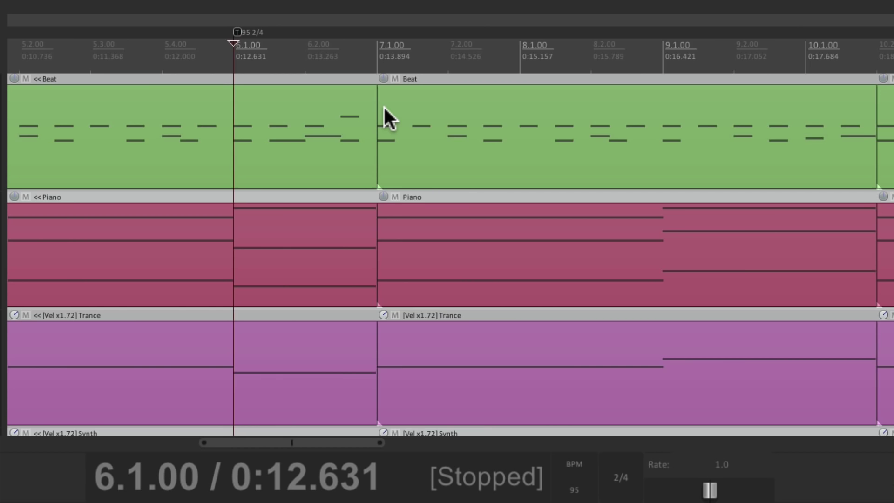
scroll(384, 105, left, 3)
click(70, 68)
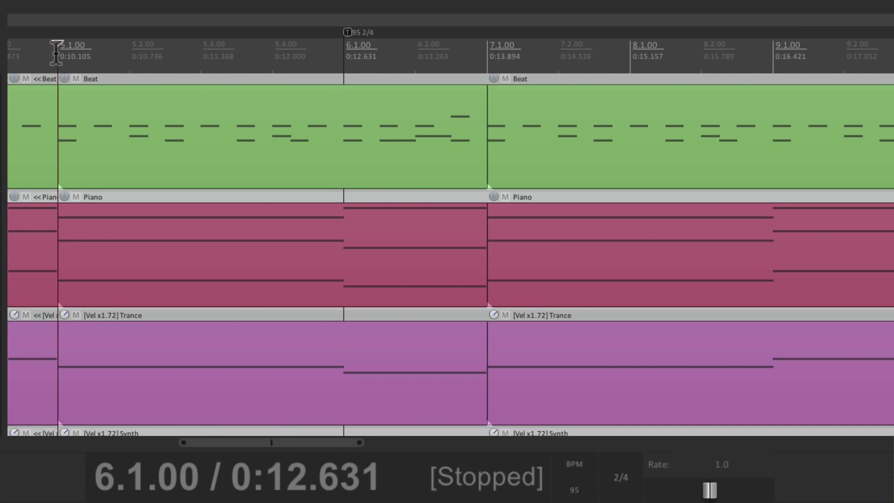
key(space)
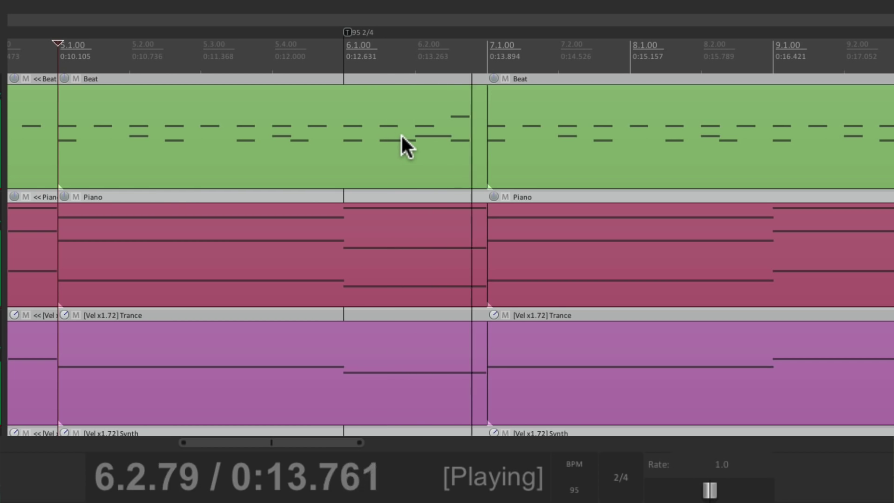
key(space)
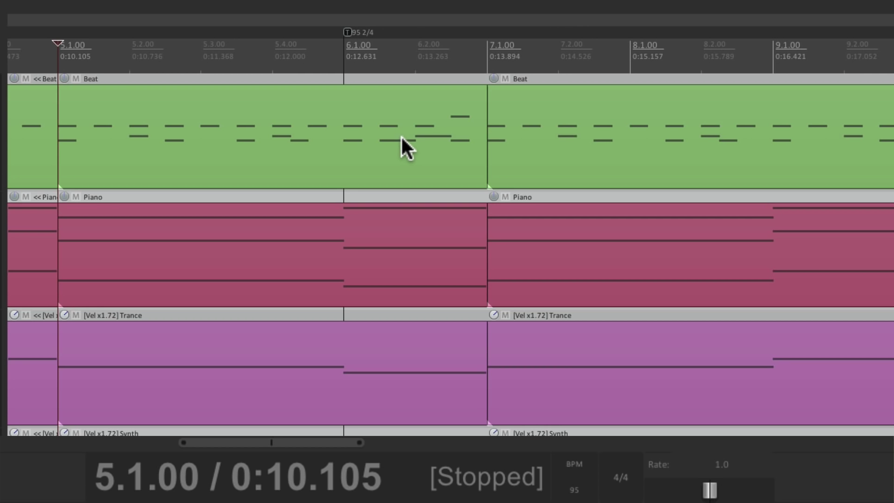
click(343, 78)
key(space)
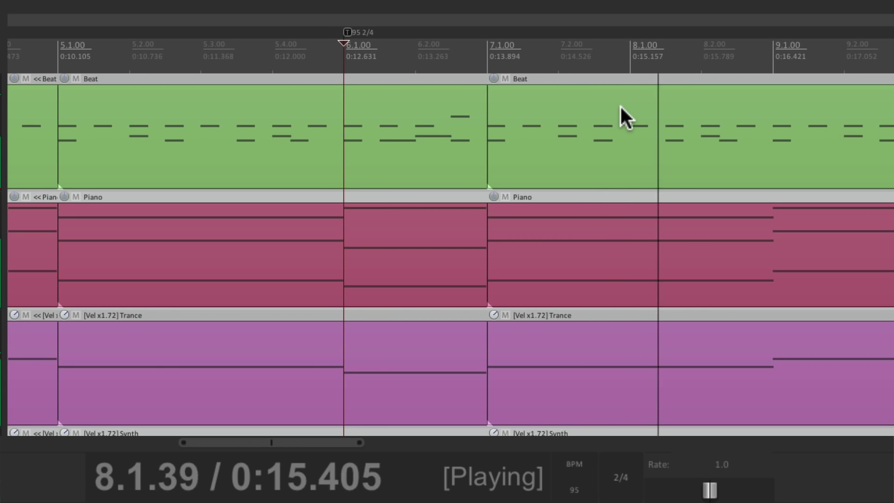
key(space)
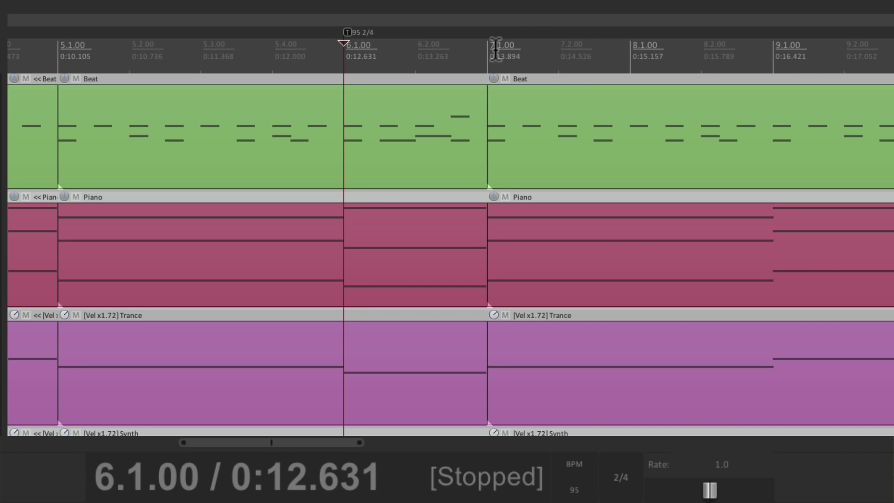
Insert a 95 BPM marker at bar 7 that starts a new 4/4 measure.
click(488, 54)
right_click(489, 53)
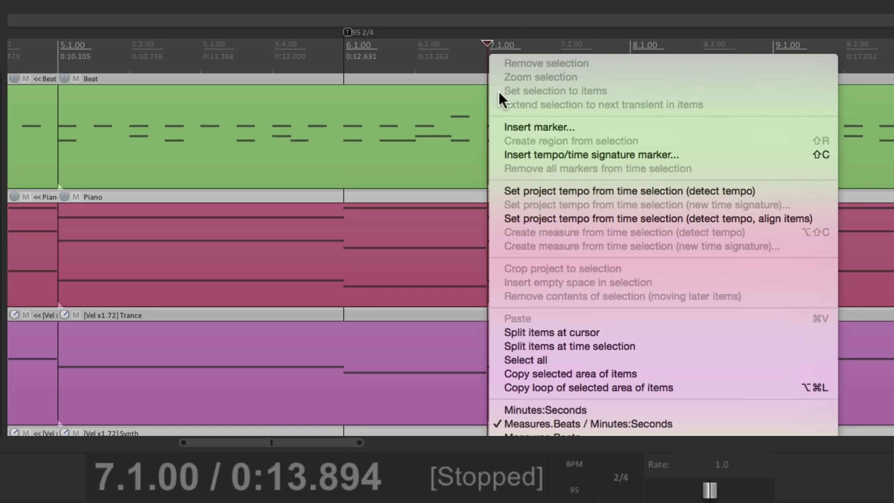
click(496, 158)
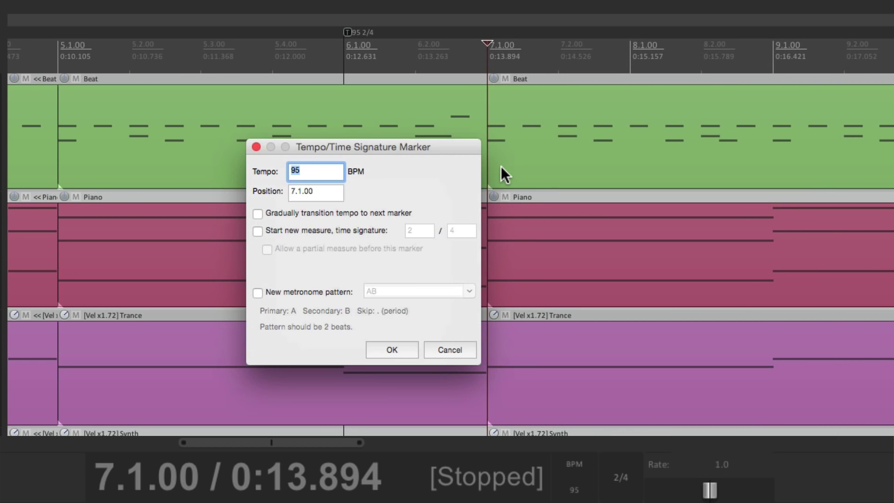
click(257, 232)
double_click(412, 230)
text(4)
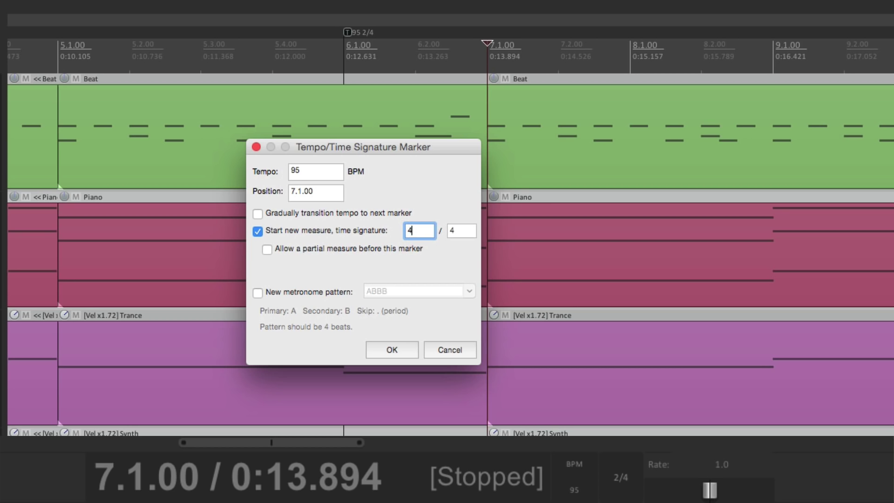
click(395, 353)
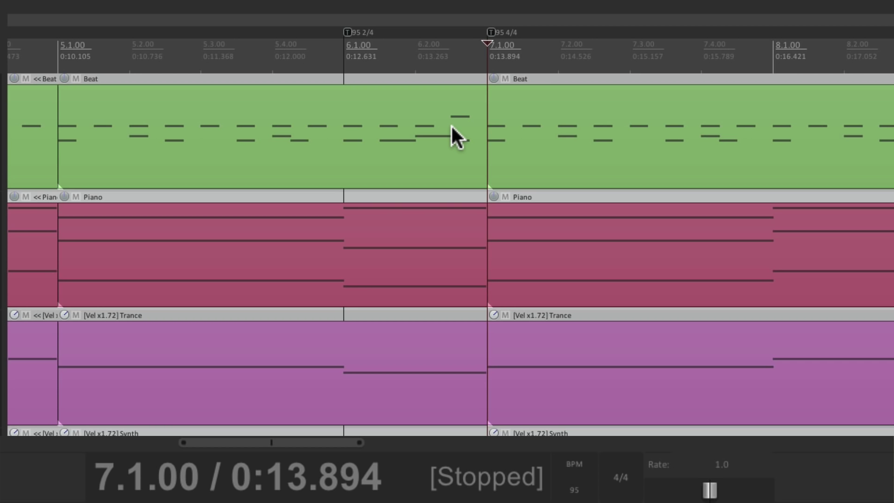
Play bars 5–8 back from bar 5 and stop.
click(59, 42)
key(space)
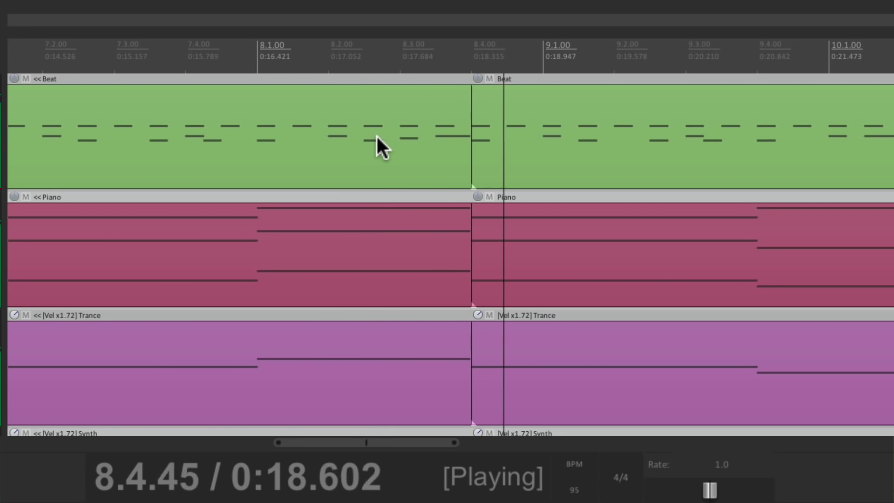
key(space)
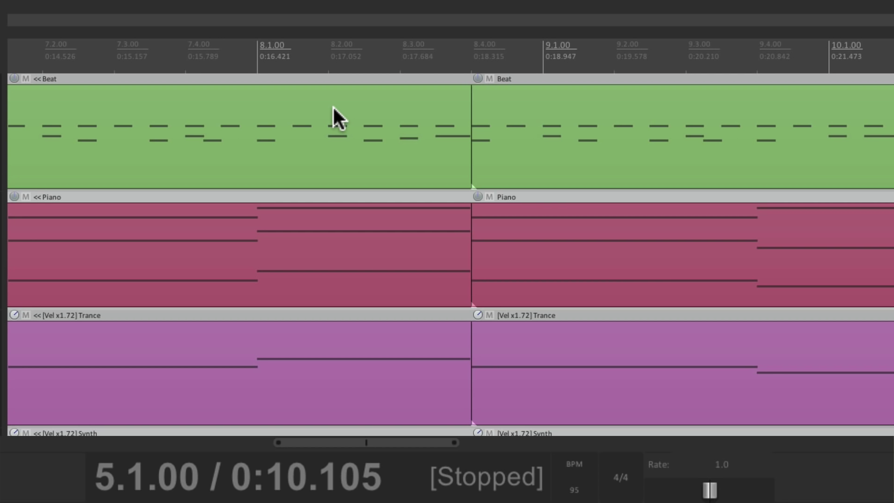
Play briefly from 8.1.00, stop, and bring up the ruler options at bar 8.
click(254, 47)
key(space)
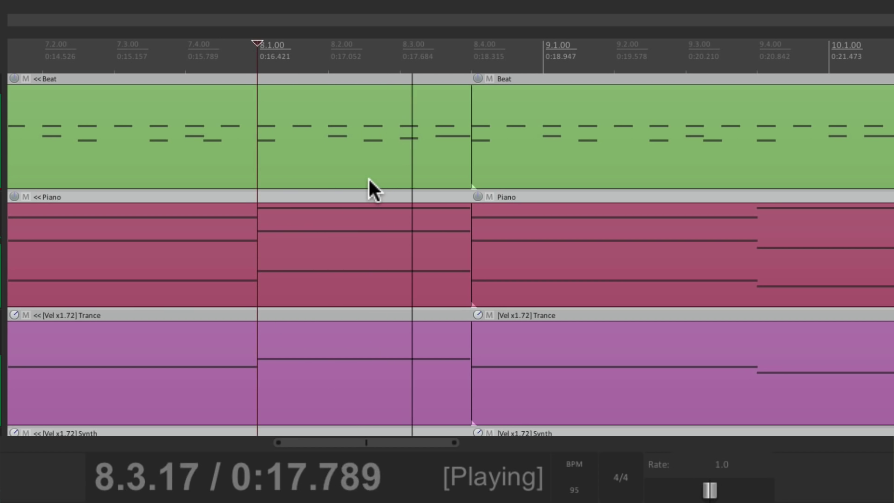
key(space)
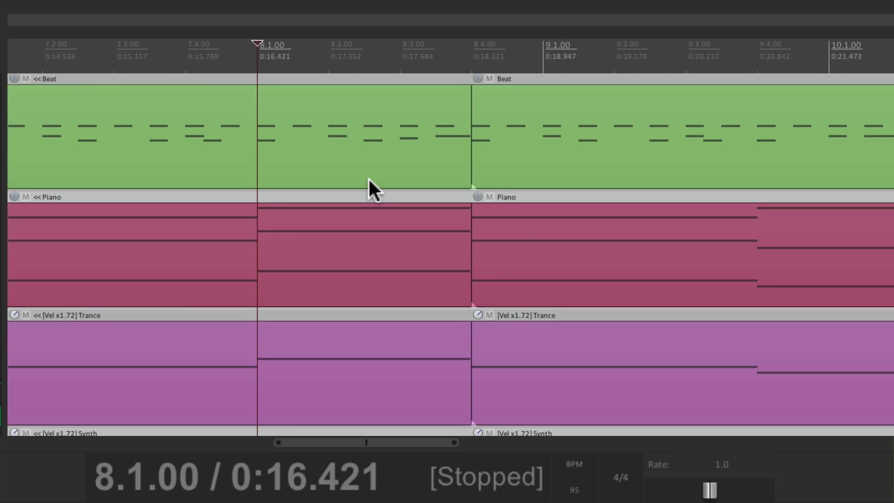
right_click(257, 69)
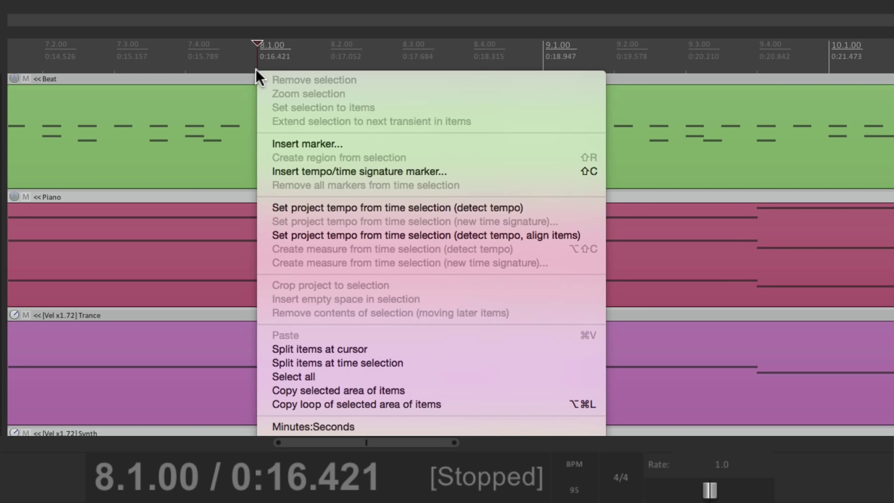
Dismiss the ruler menu, set the time signature at bar 8 to 3/4, and play it back.
click(227, 54)
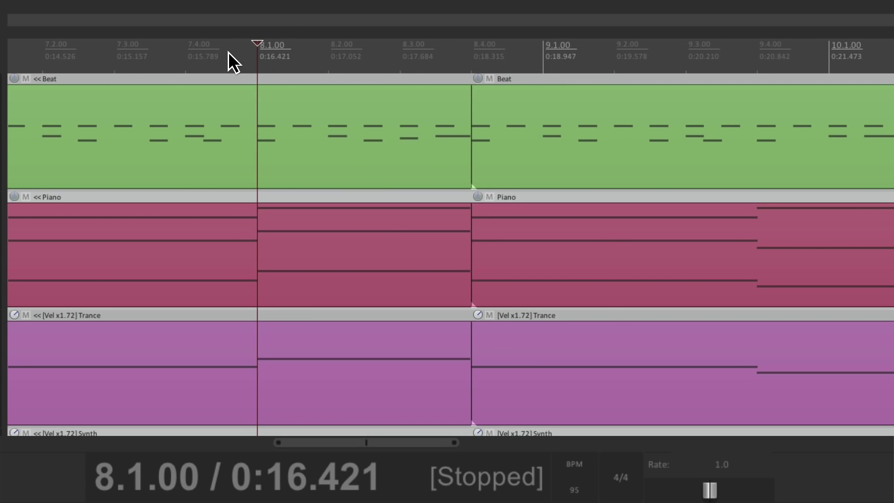
click(623, 480)
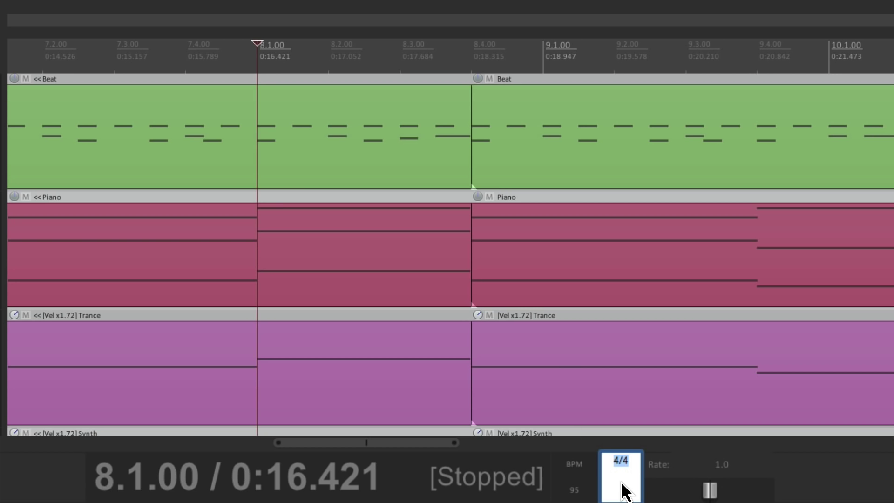
text(3/4)
key(Return)
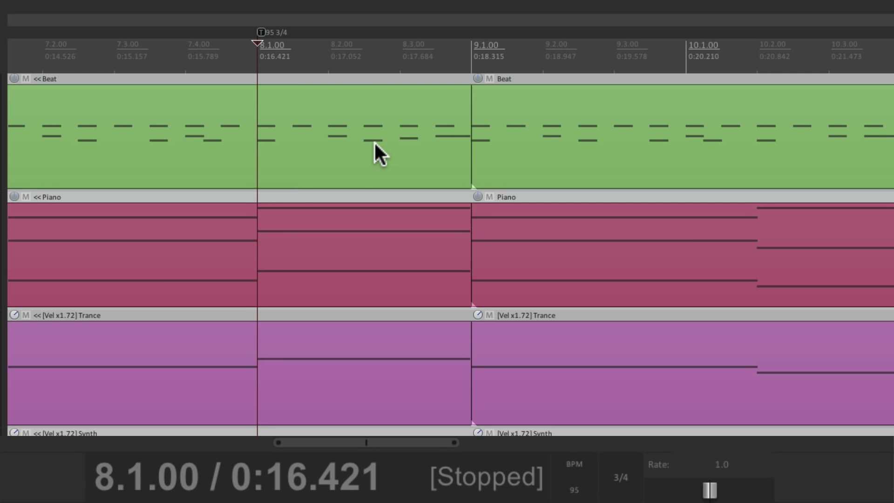
key(space)
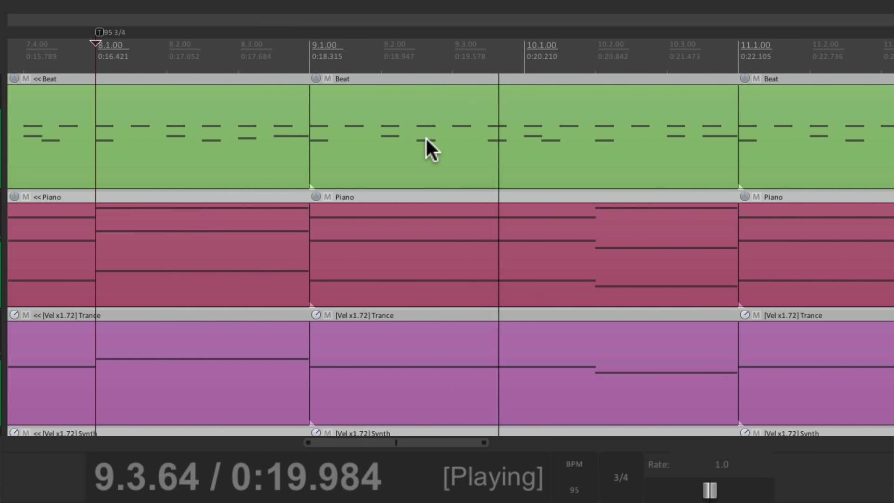
key(space)
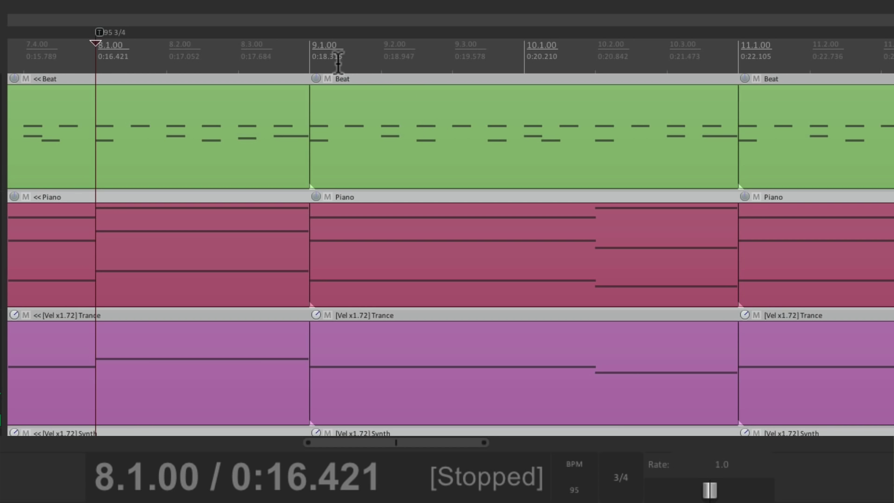
Set the time signature back to 4/4 from bar 9 and play from 9.1.00 to check.
click(306, 60)
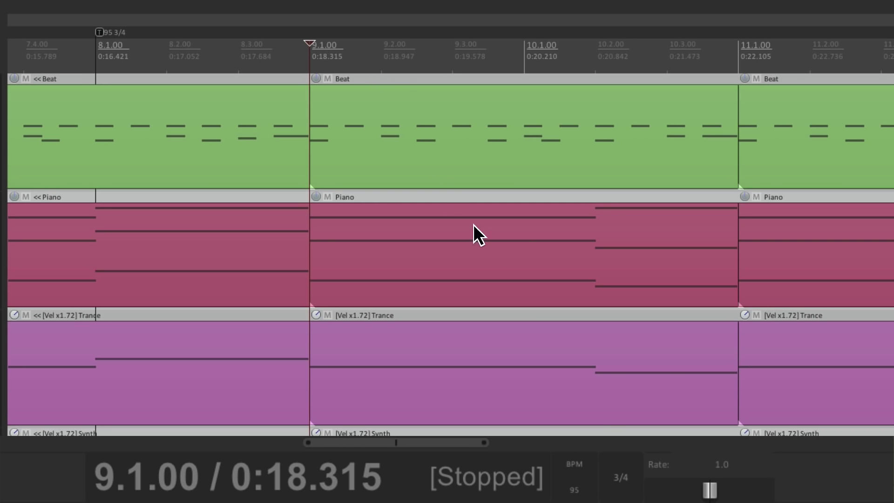
double_click(622, 478)
text(4/4)
key(Return)
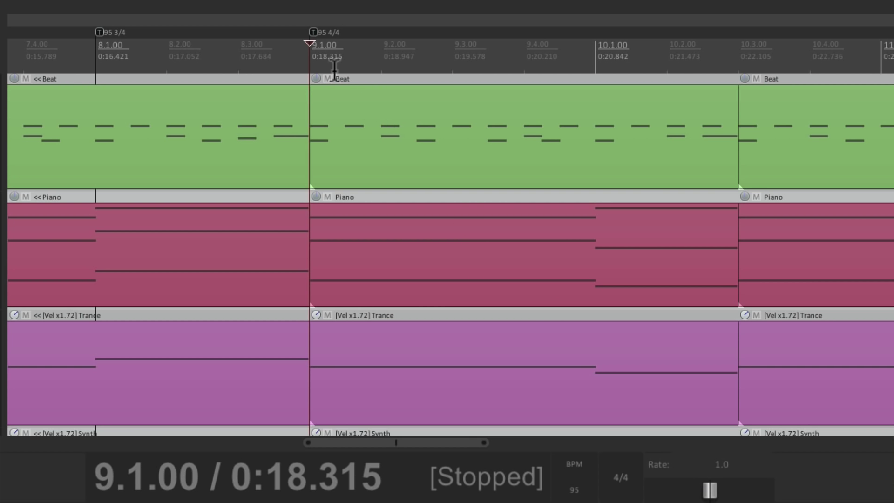
key(space)
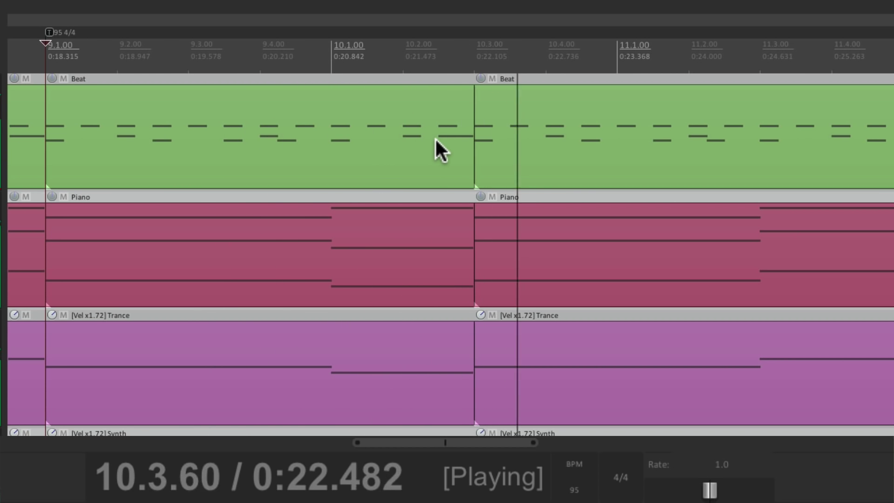
key(space)
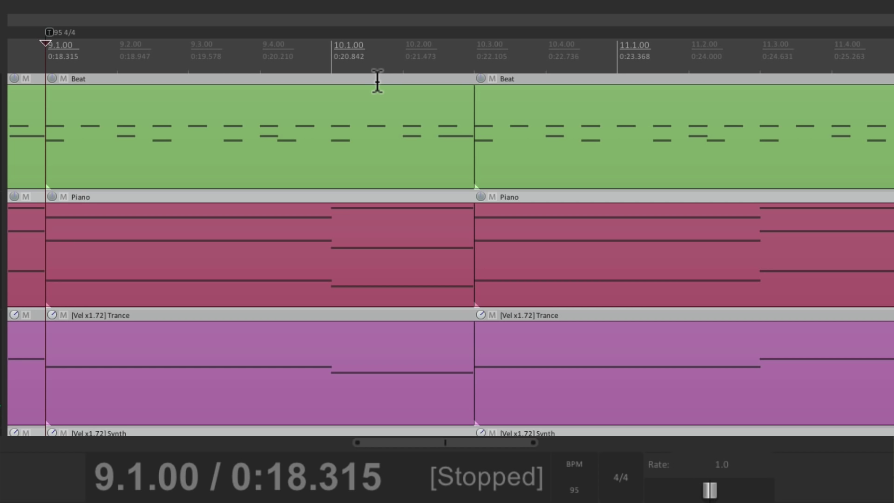
Use Shift+C at 10.1.00 to add a 95 BPM marker starting a new 2/4 measure.
click(332, 61)
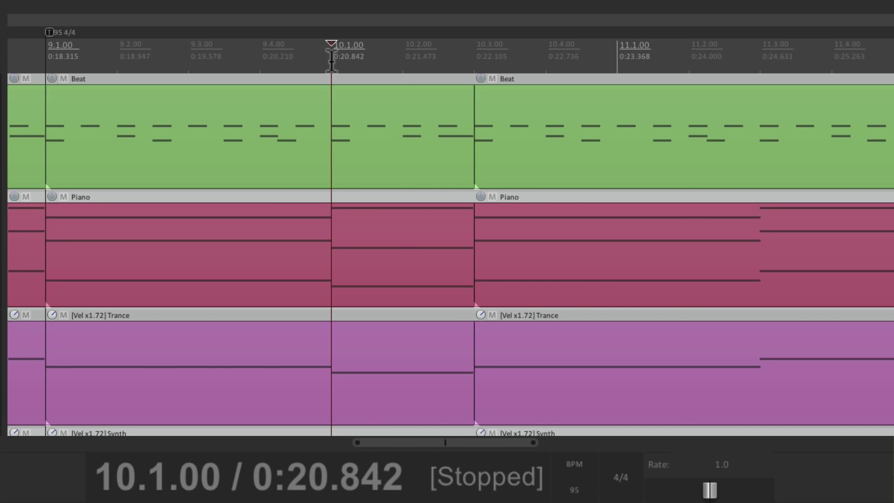
right_click(331, 61)
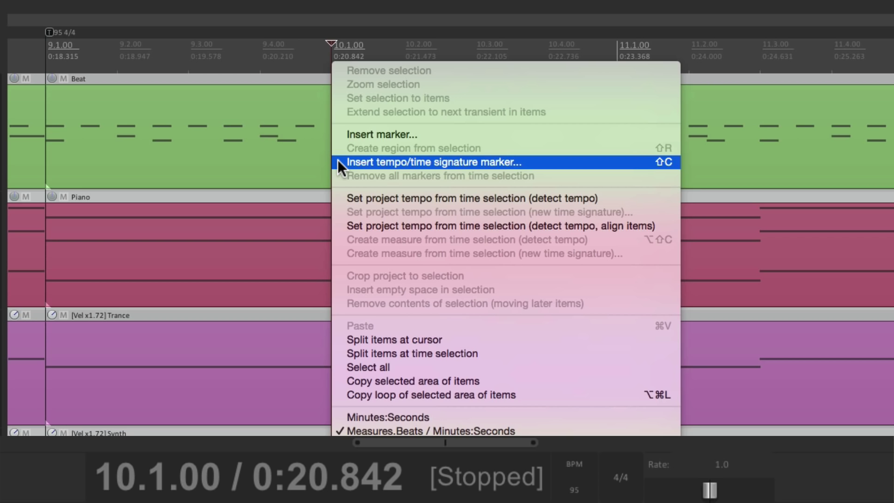
click(289, 64)
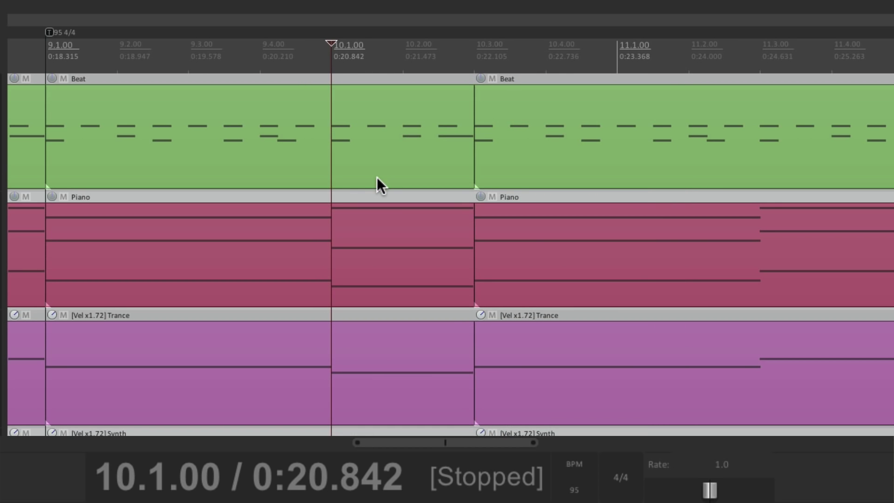
key(shift+c)
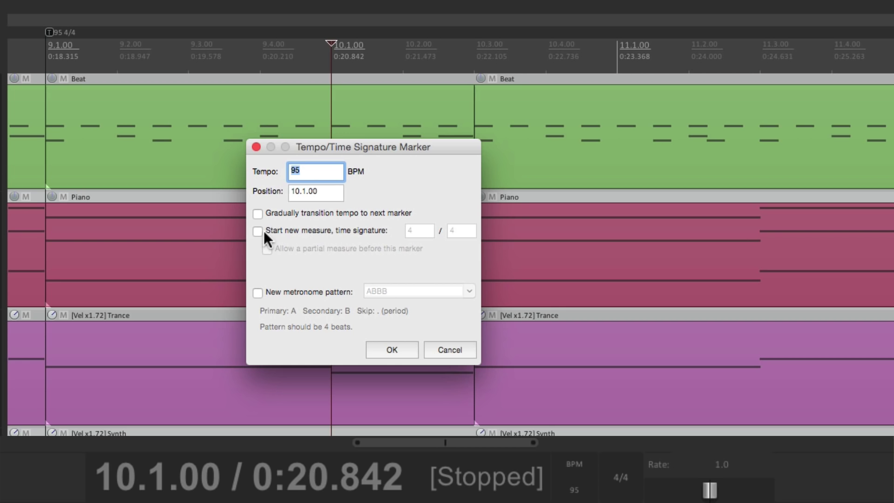
click(264, 233)
double_click(429, 232)
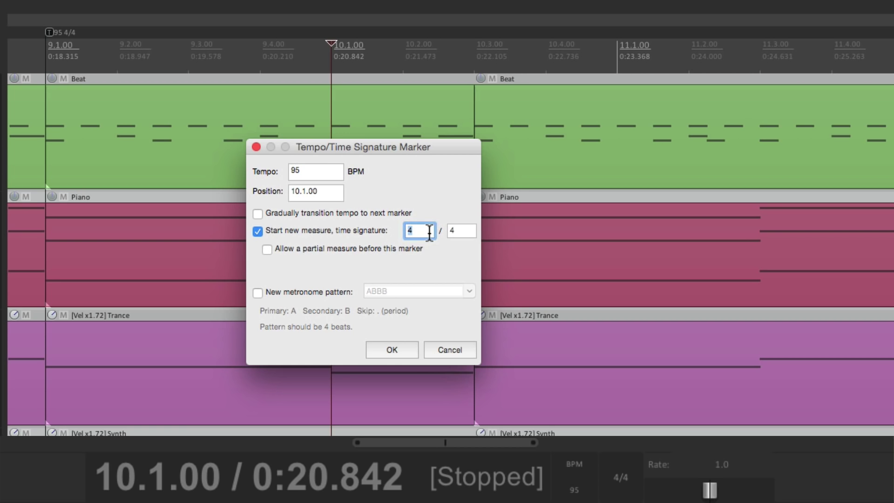
text(2)
key(Return)
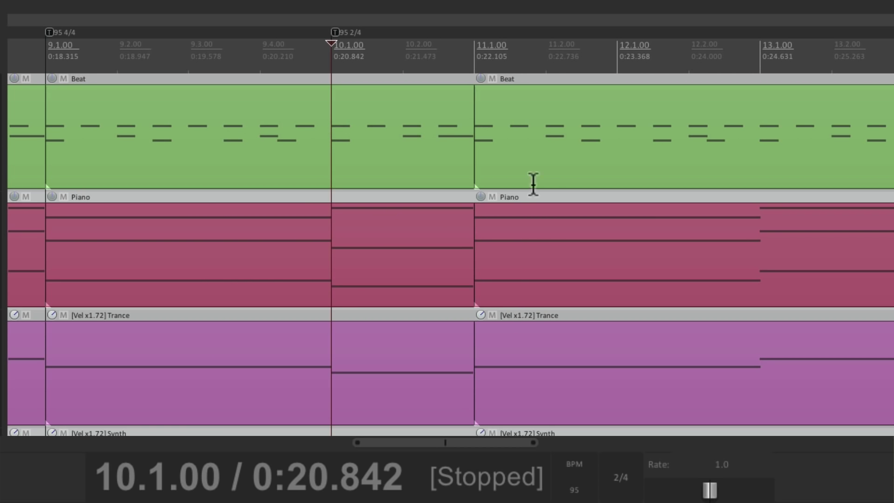
Use Shift+C at 11.1.00 to add a 95 BPM marker starting a new 4/4 measure.
click(476, 55)
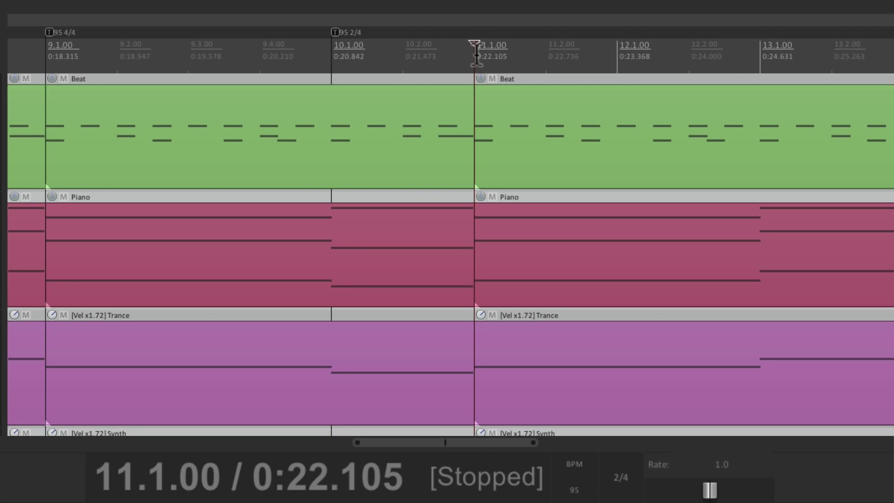
key(shift+c)
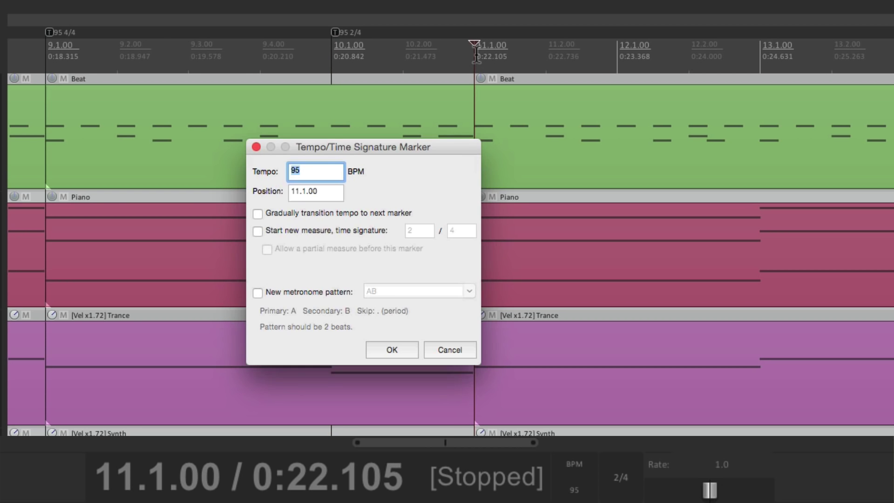
click(258, 230)
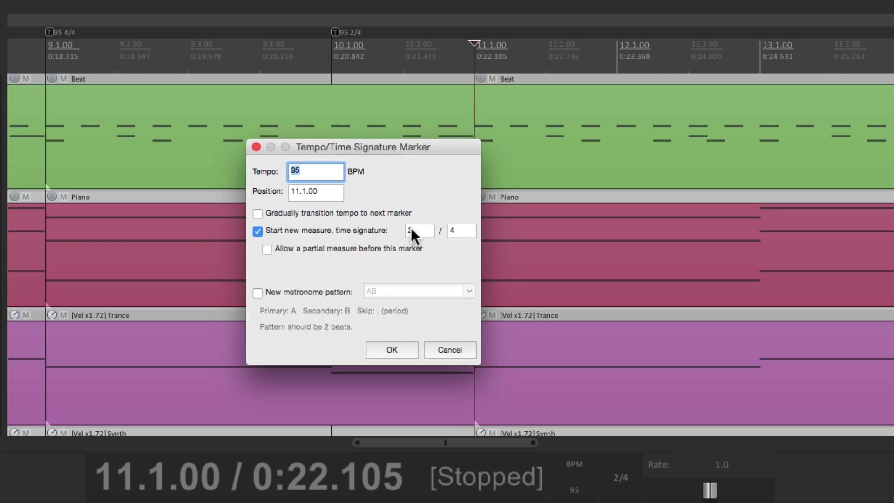
double_click(416, 231)
text(4)
key(Return)
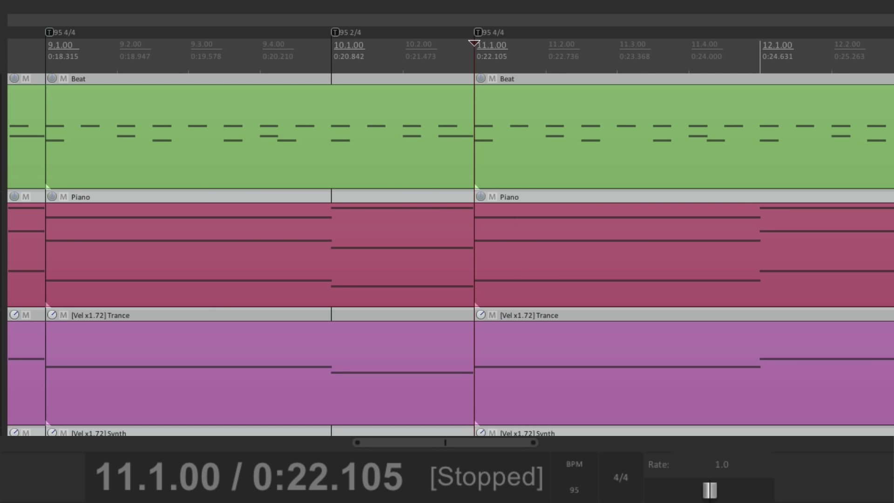
Play from 9.1.00 through bar 12, following along in the arrange view, then stop.
click(50, 52)
key(space)
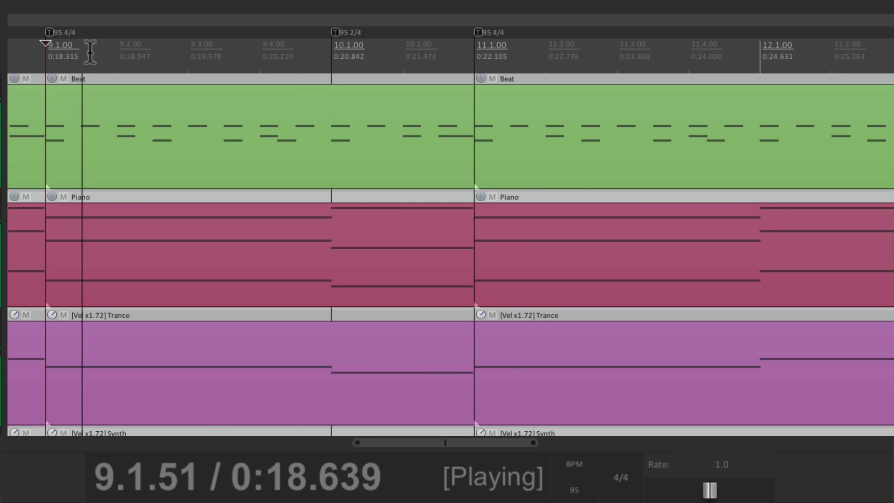
scroll(333, 138, left, 2)
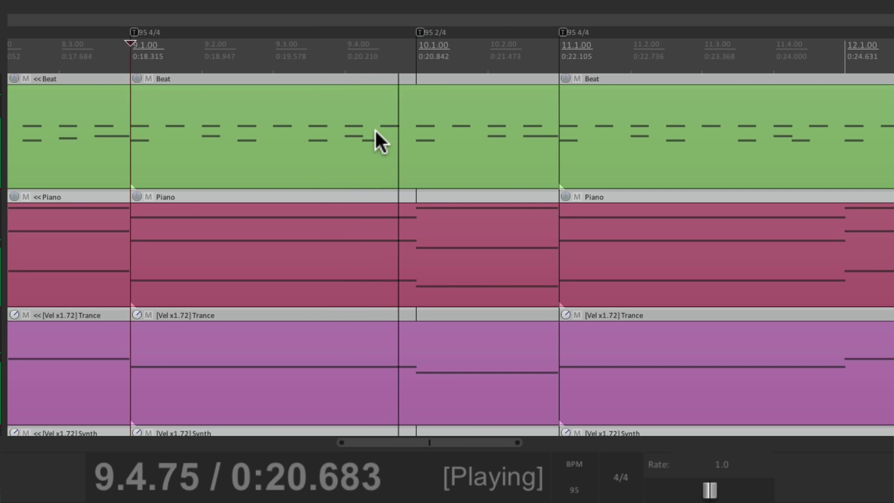
scroll(396, 129, right, 4)
scroll(443, 140, down, 5)
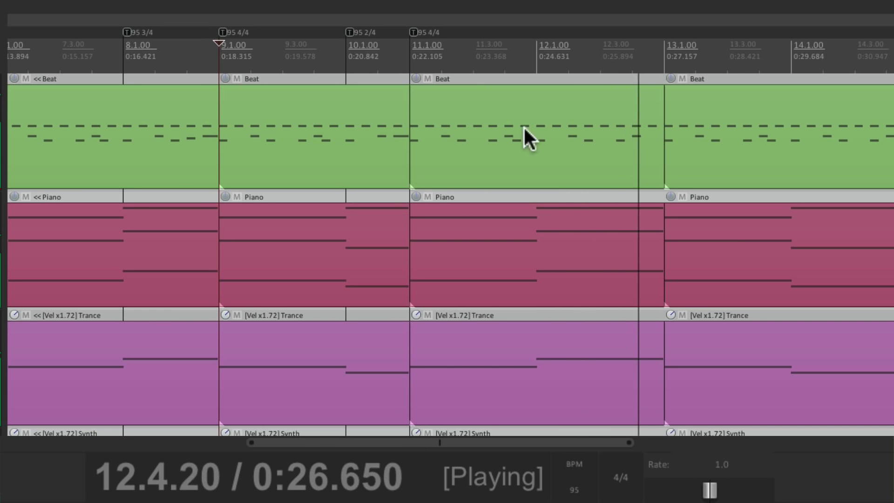
key(space)
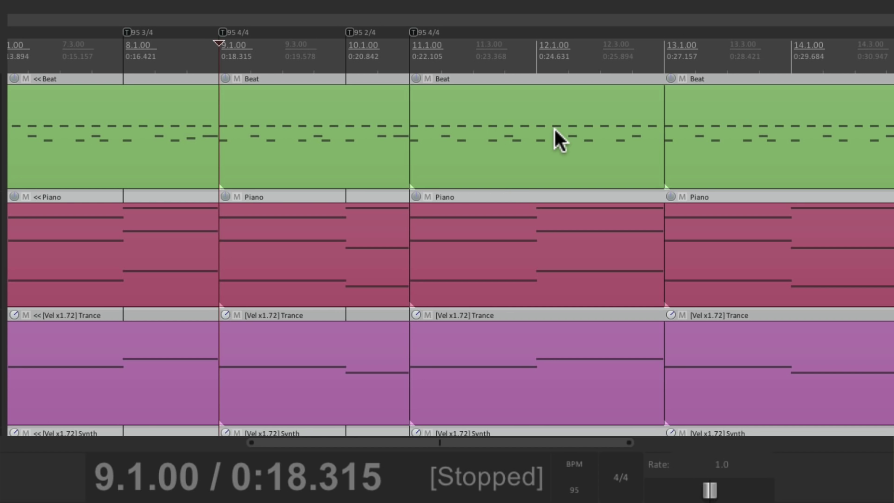
scroll(496, 182, left, 10)
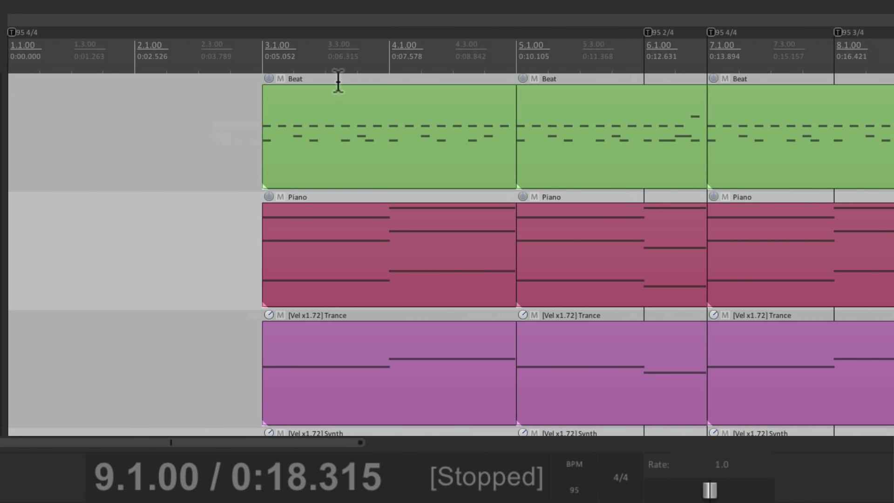
Set the position to 2.4.84 just before bar 3, show the Big Clock, and play.
click(254, 120)
scroll(125, 120, up, 2)
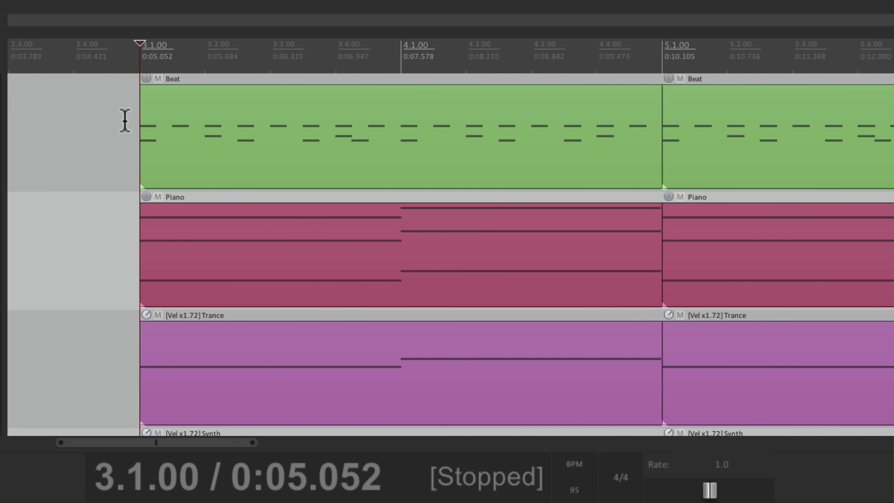
click(129, 121)
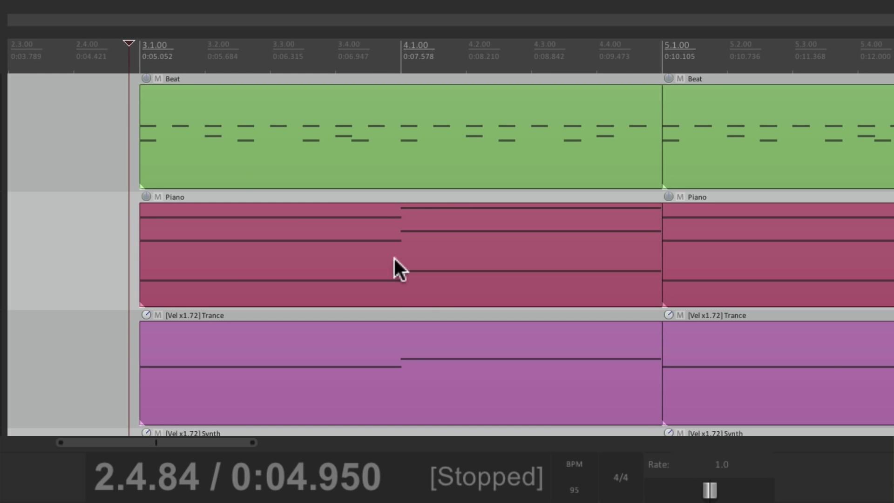
key(ctrl+alt+b)
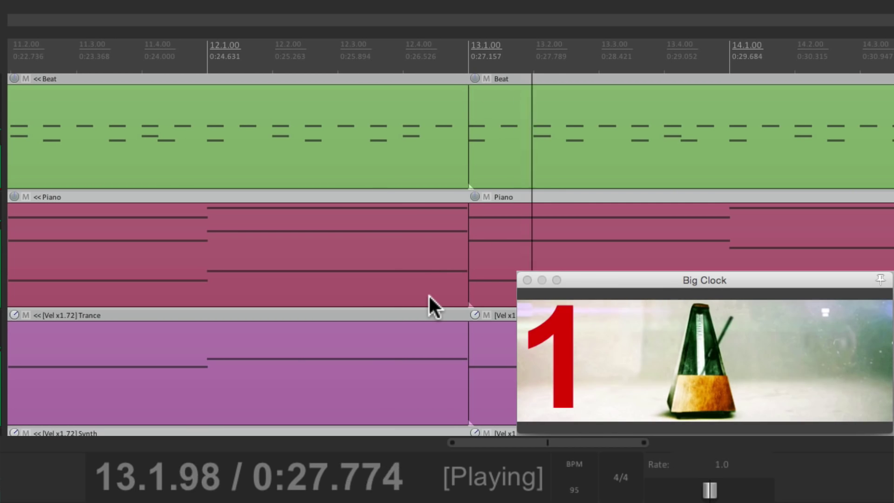
Stop playback so the position returns to 2.4.84.
key(space)
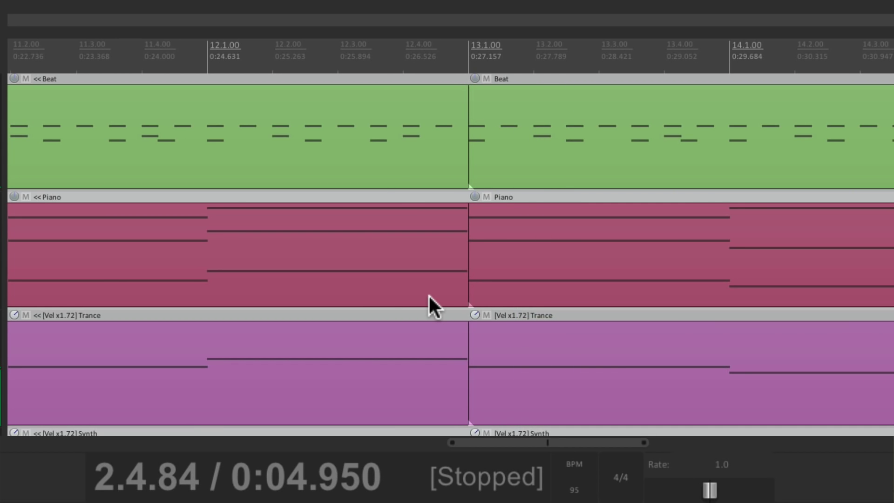